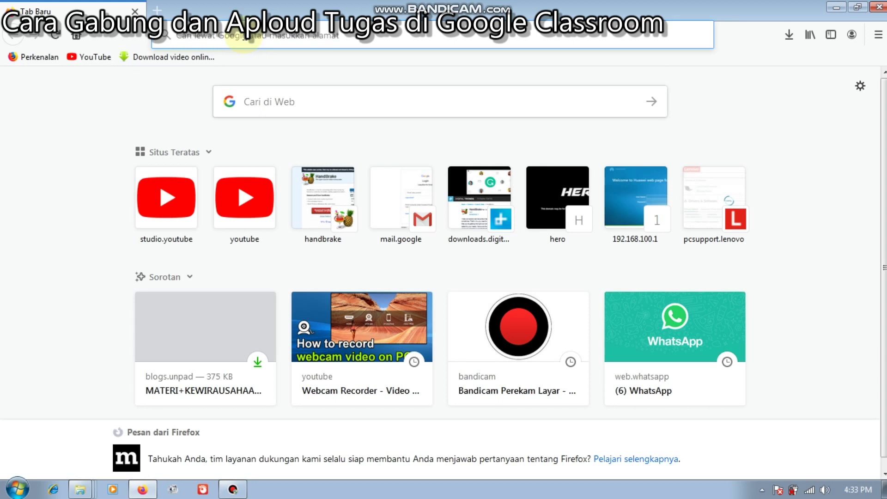
# Search the web for 'GOOGLE.CLASSROOM' from the Firefox address bar
pyautogui.click(245, 36)
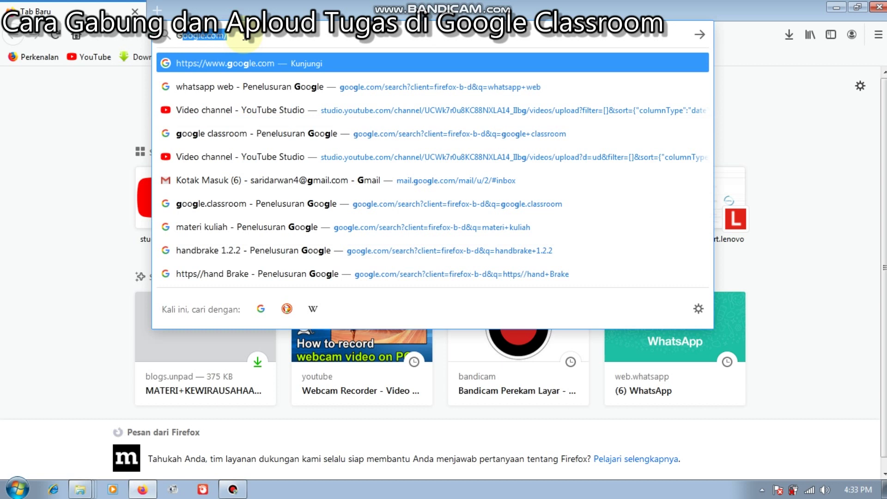
pyautogui.write('GE')
pyautogui.press('BackSpace')
pyautogui.write('OOGLE')
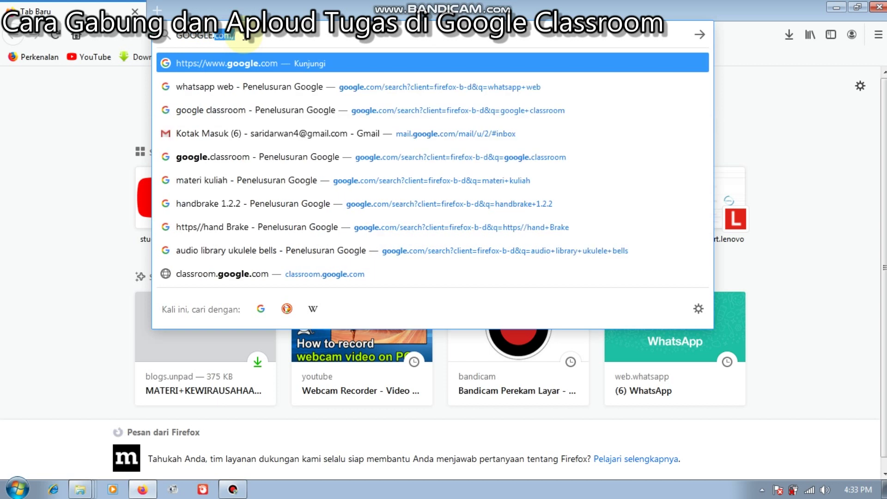
pyautogui.write('.CLASSROOM')
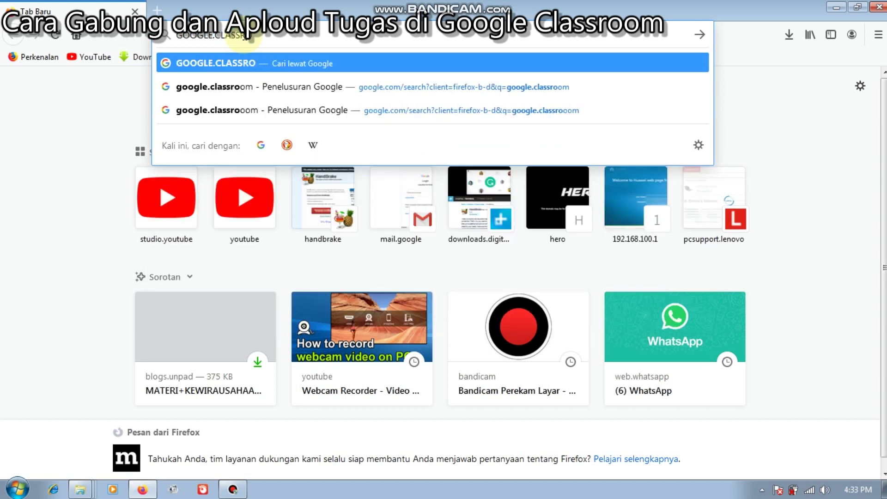
pyautogui.press('Return')
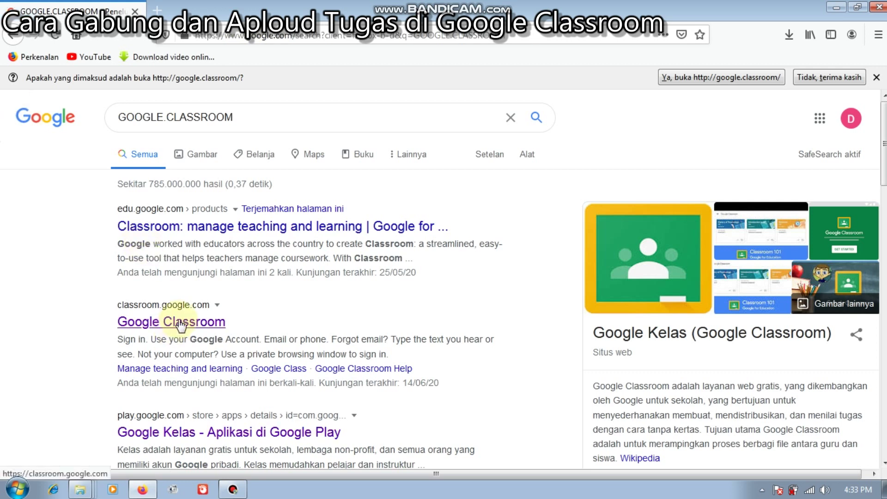
# Open the classroom.google.com result to reach the Google Classroom home page
pyautogui.click(181, 322)
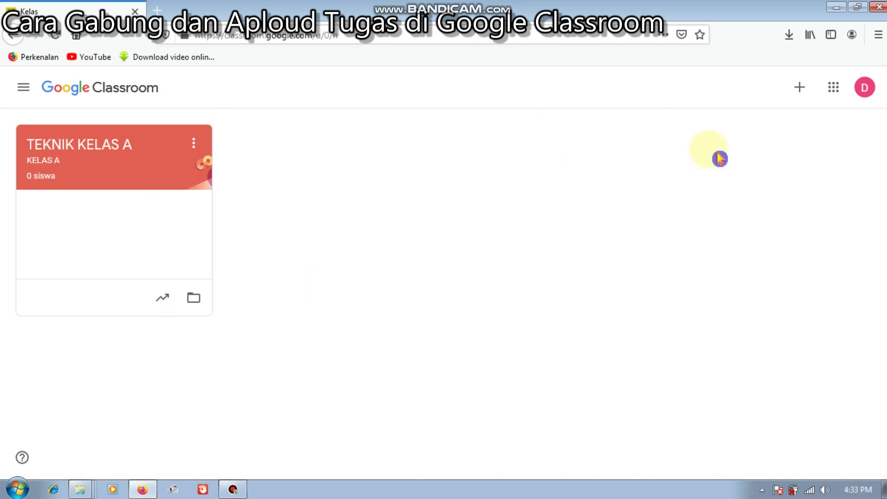
# Join Kelas A DAN B Tata Kelola SDM via 'Gabung ke kelas', entering the teacher's class code
pyautogui.click(799, 91)
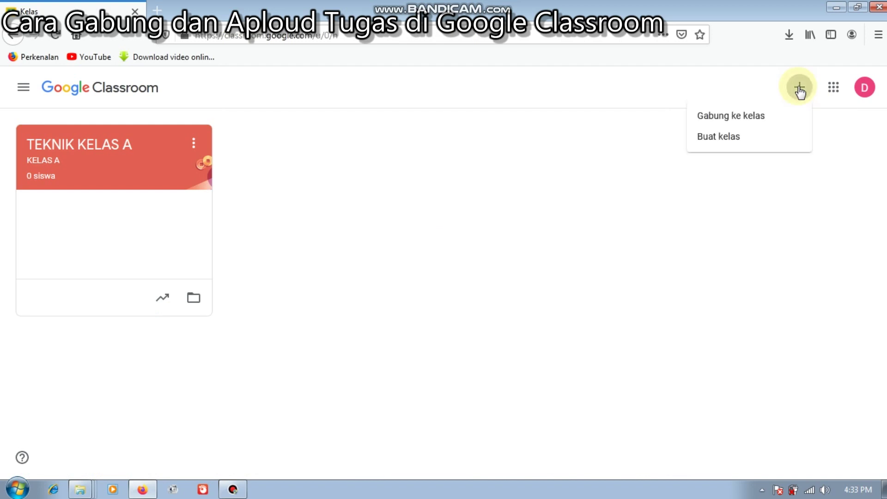
pyautogui.click(762, 121)
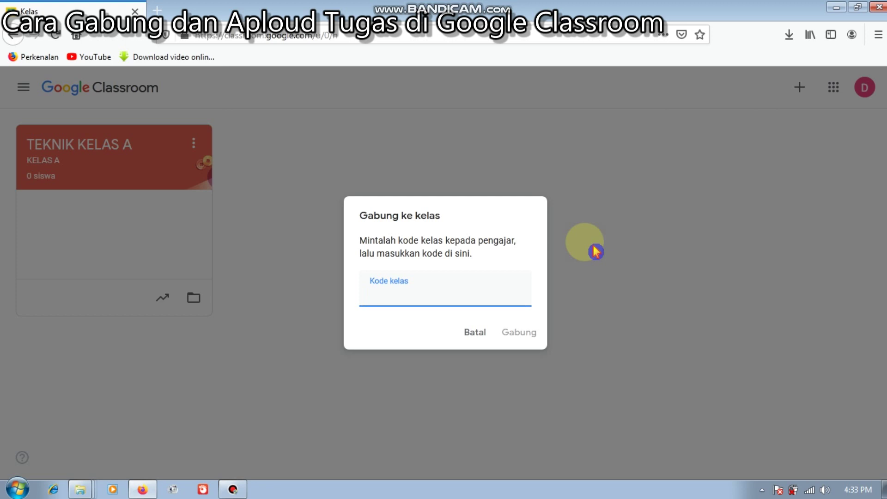
pyautogui.click(406, 298)
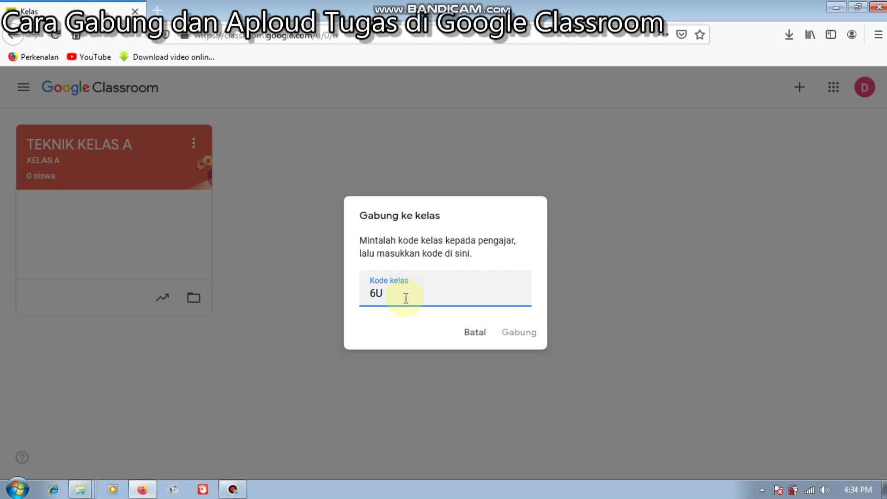
pyautogui.press('capslock')
pyautogui.write('vi7')
pyautogui.click(518, 337)
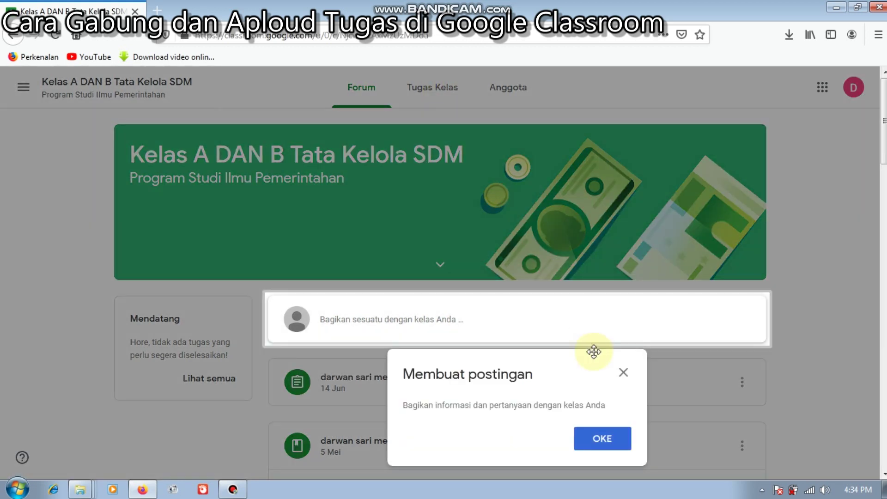
# Dismiss the 'Membuat postingan' tip and show the class's Tugas Kelas assignment list
pyautogui.click(624, 375)
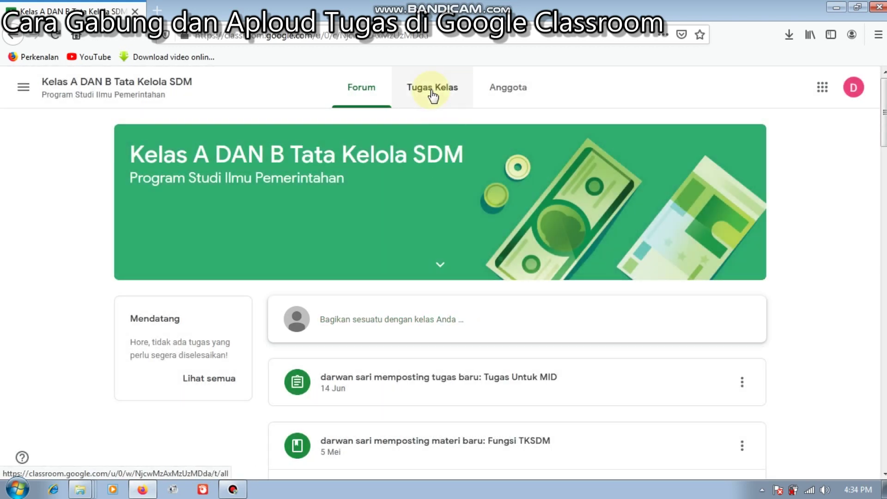
pyautogui.click(433, 96)
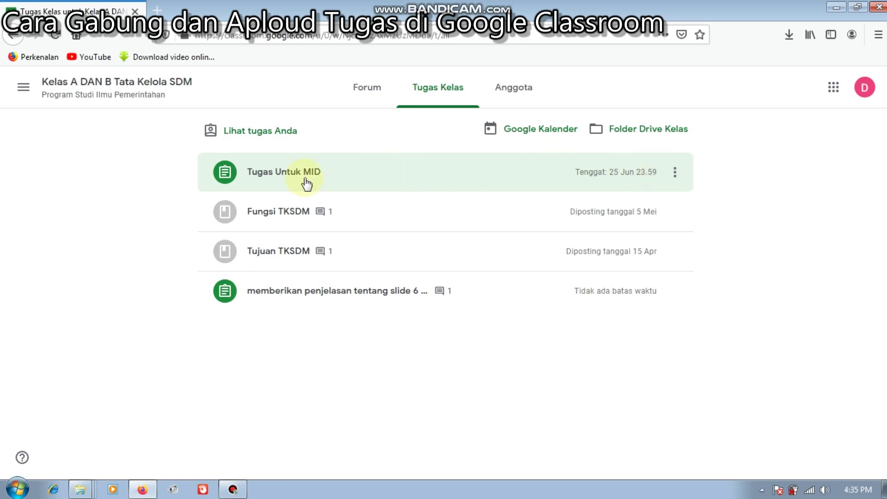
# Expand Tugas Untuk MID, scroll its instructions, and open its full page via 'Lihat tugas'
pyautogui.click(280, 171)
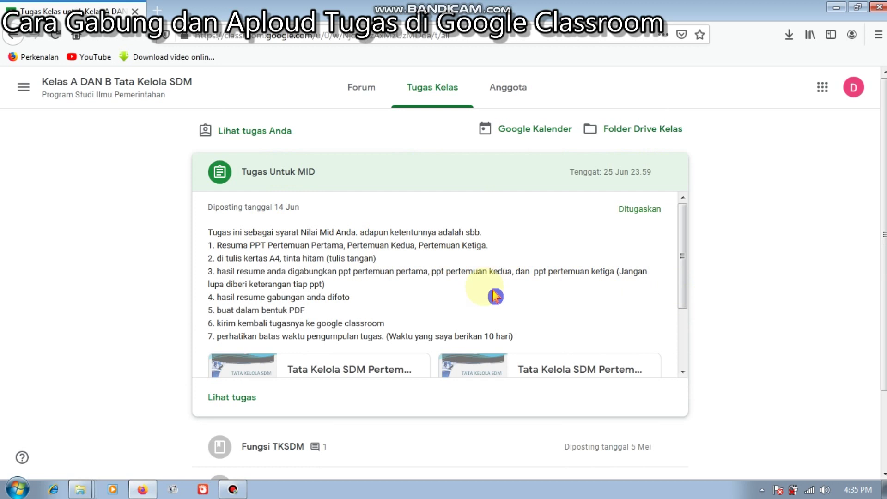
pyautogui.moveTo(690, 272); pyautogui.dragTo(700, 339)
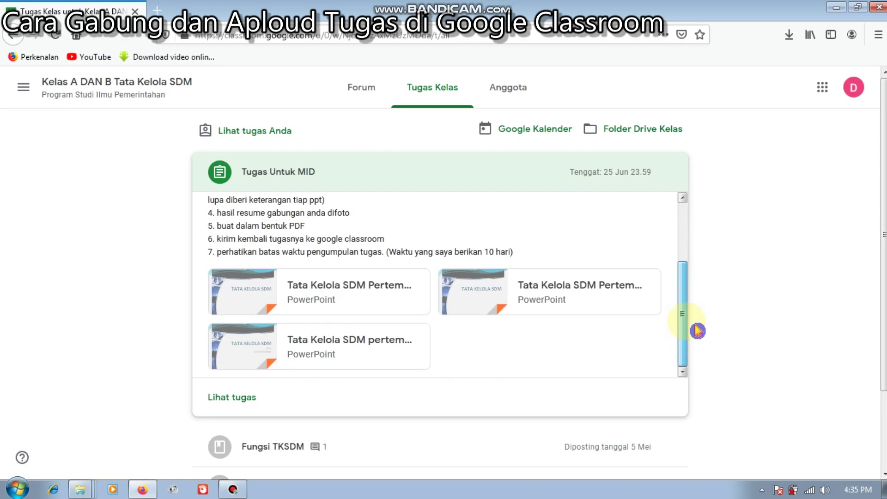
pyautogui.click(685, 252)
pyautogui.click(697, 313)
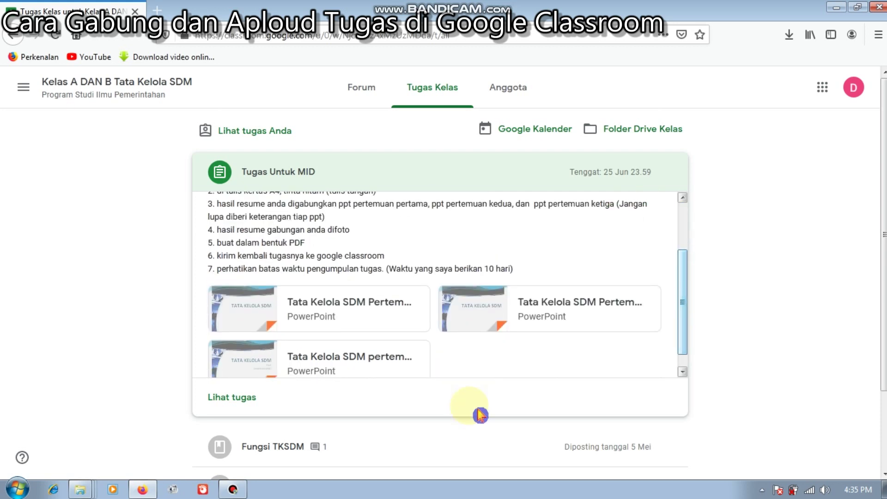
pyautogui.click(227, 398)
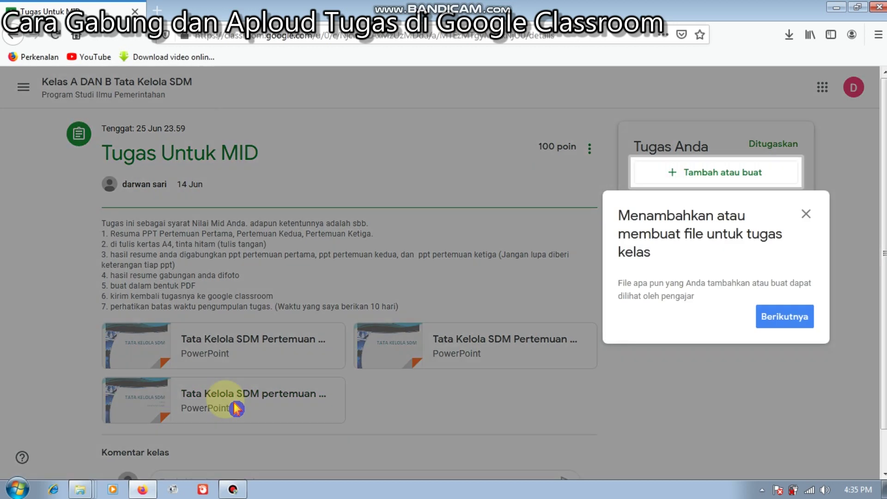
# Close the onboarding tip and open the 'Tambah atau buat' attachment menu in Tugas Anda
pyautogui.click(806, 215)
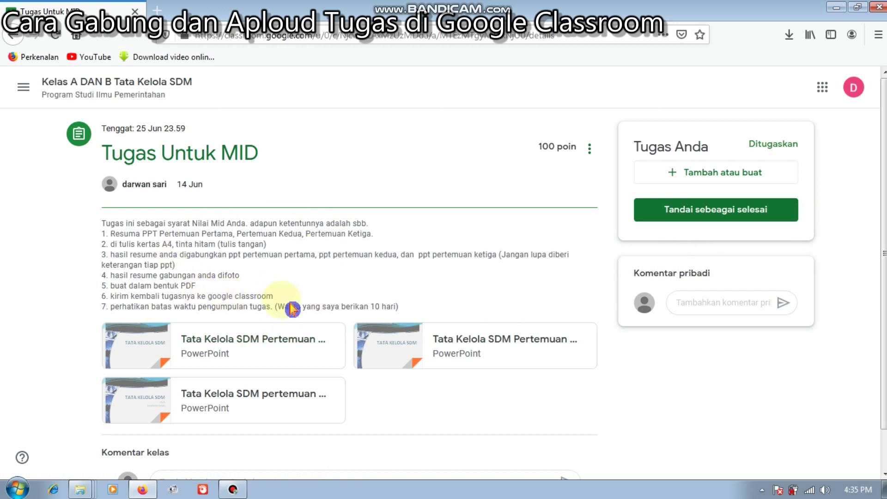
pyautogui.click(715, 178)
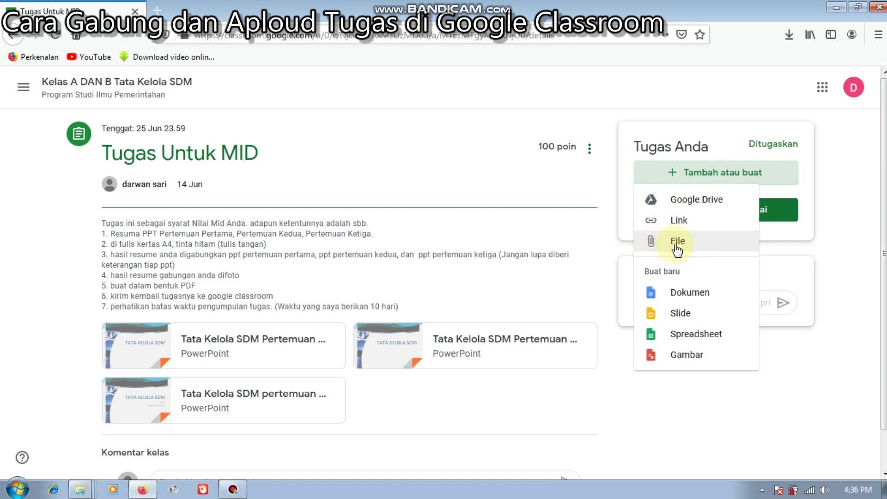
# Choose File and pick 'Tata Kelola SDM Pertemuan kedua.pdf' from the computer for upload
pyautogui.click(679, 246)
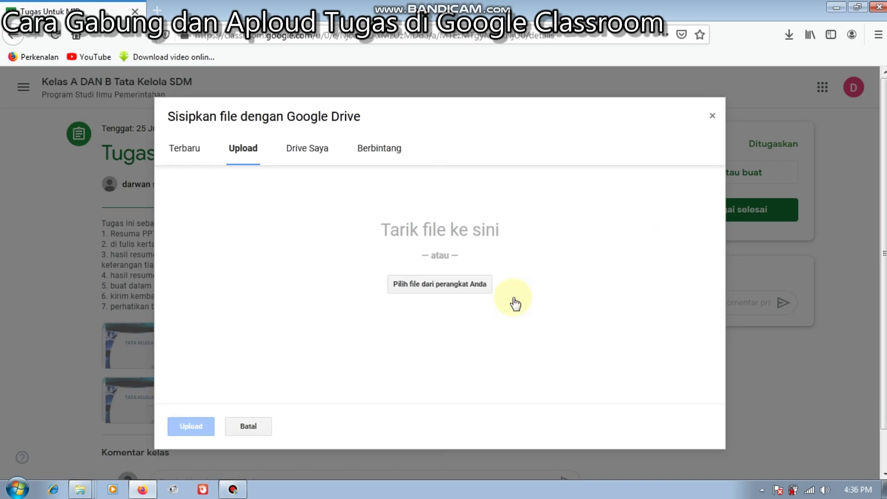
pyautogui.click(447, 291)
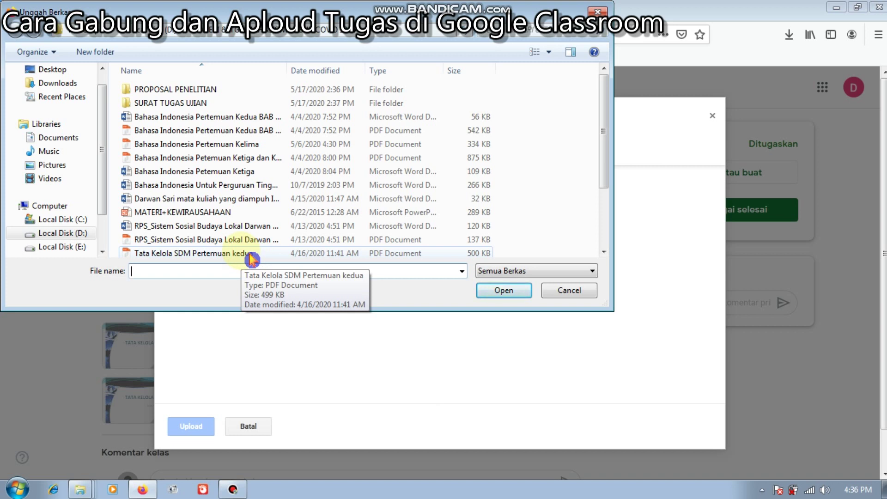
pyautogui.click(250, 257)
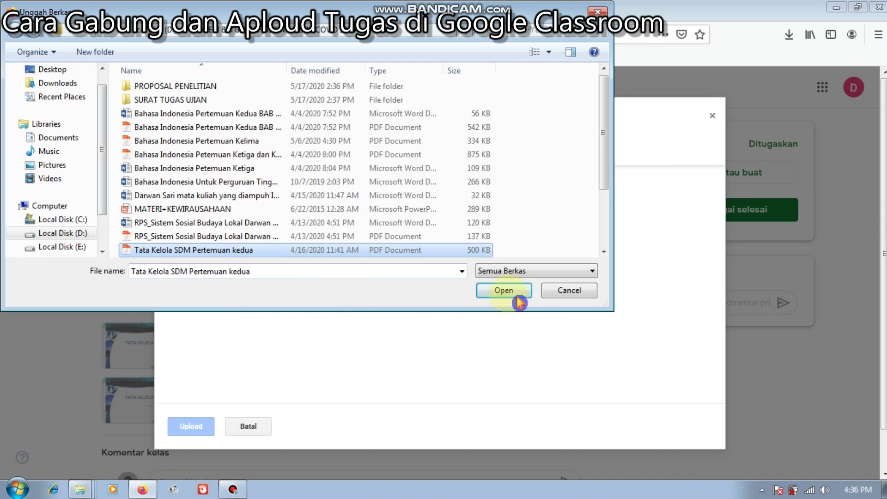
pyautogui.click(503, 291)
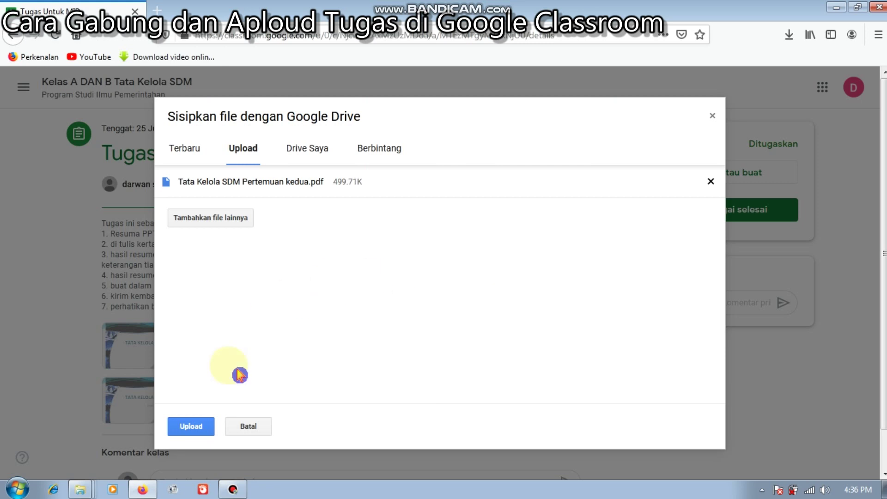
# Upload the PDF, dismiss the reminder, and hand in Tugas Untuk MID with a confirmed Serahkan
pyautogui.click(200, 432)
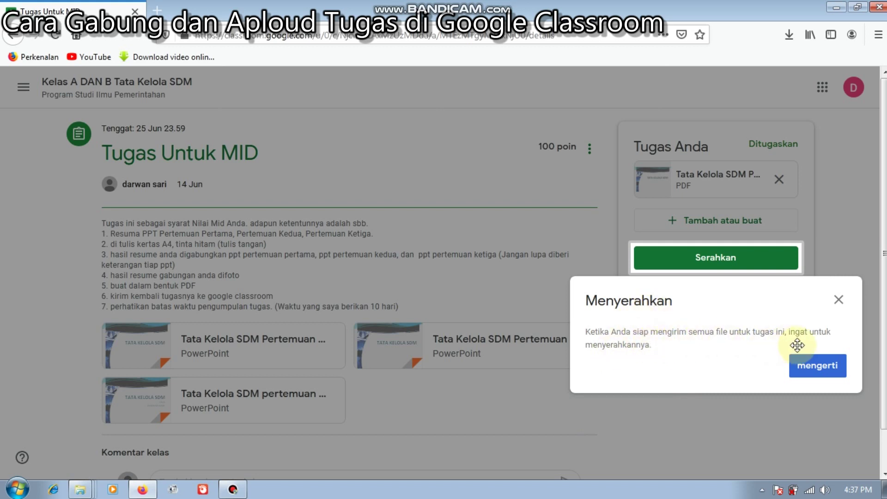
pyautogui.click(816, 367)
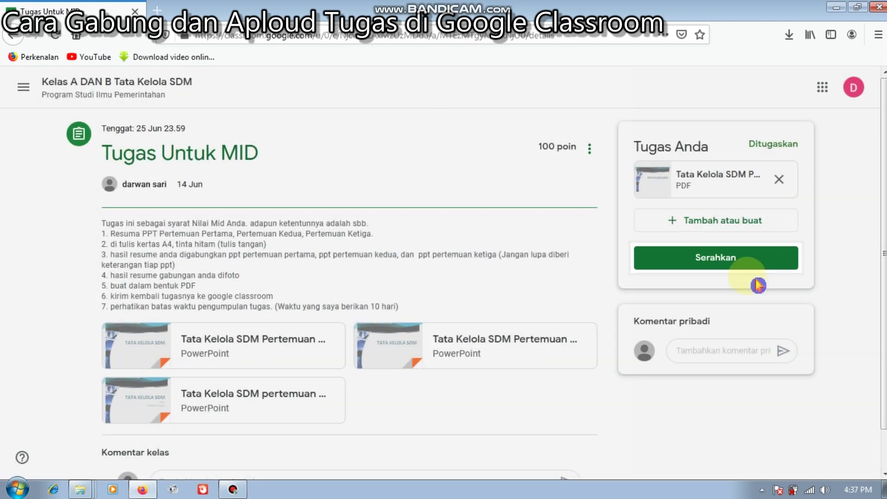
pyautogui.click(716, 263)
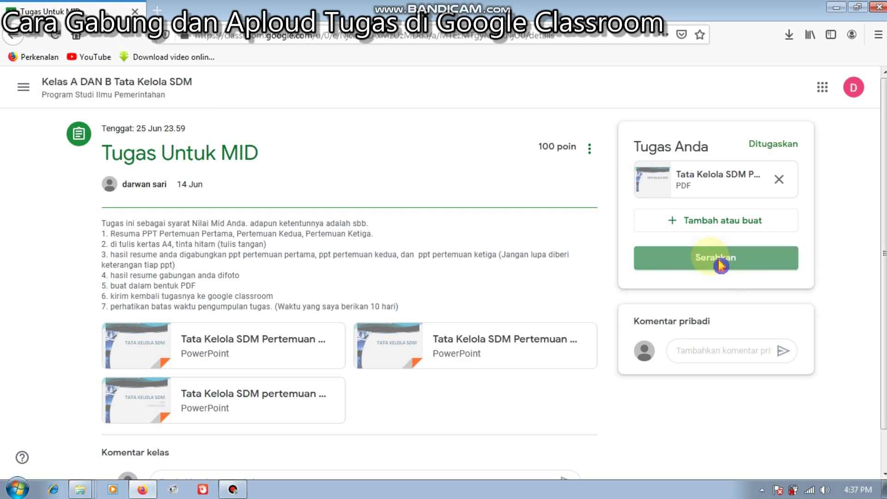
pyautogui.click(530, 328)
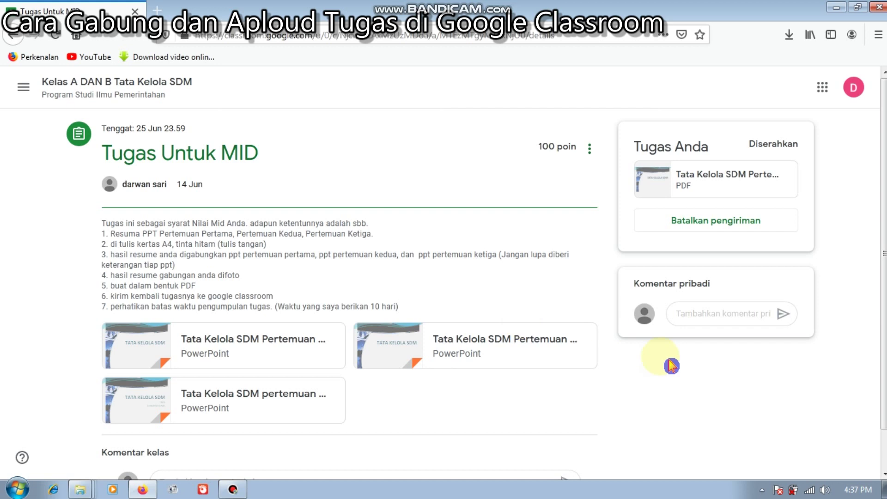
# Write the private comment 'Assalamu Alaikum Warahmatullahi Wabarakatuh. saya atas nama…' with the student's name and NIM
pyautogui.click(715, 314)
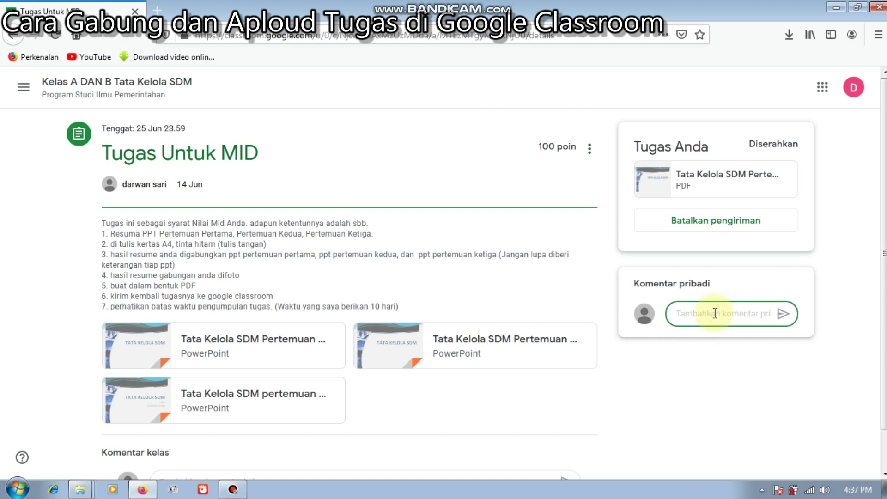
pyautogui.press('capslock')
pyautogui.write('A')
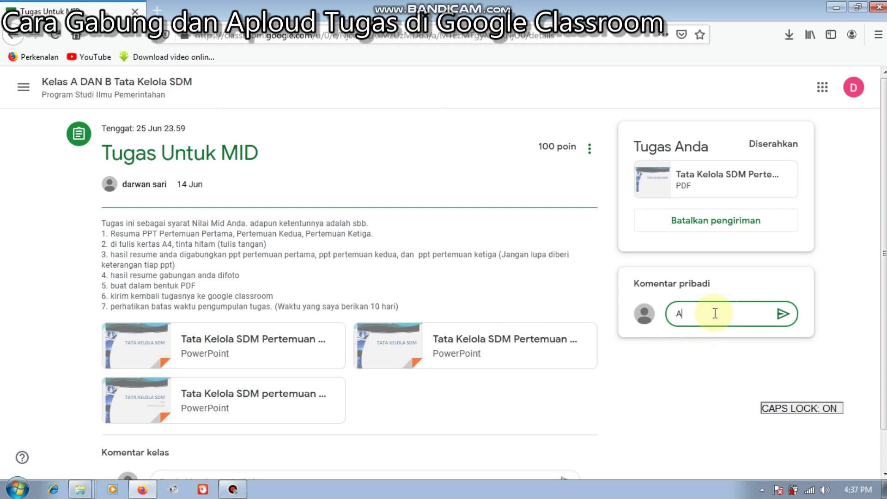
pyautogui.write('S')
pyautogui.press('BackSpace')
pyautogui.press('capslock')
pyautogui.write('ssalamu')
pyautogui.press('capslock')
pyautogui.write('A')
pyautogui.press('capslock')
pyautogui.write('laikum')
pyautogui.press('capslock')
pyautogui.write('W')
pyautogui.press('capslock')
pyautogui.write('arahmar')
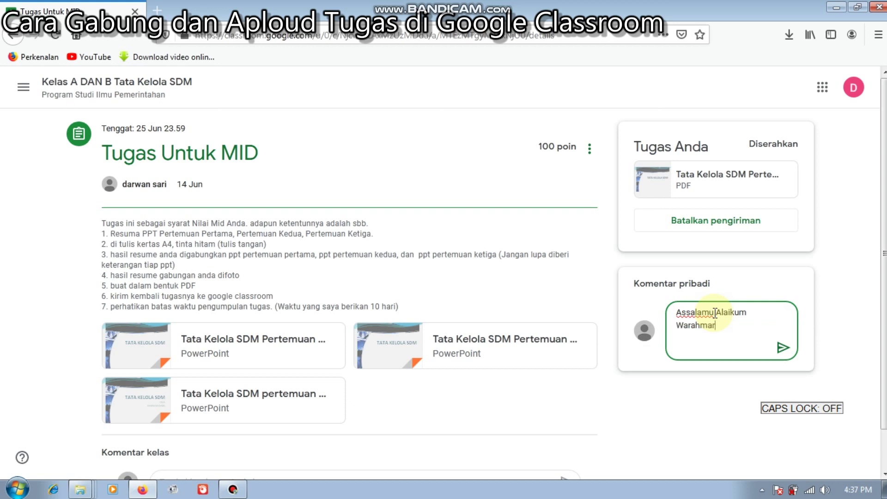
pyautogui.press('BackSpace')
pyautogui.write('tullah')
pyautogui.write('i')
pyautogui.press('capslock')
pyautogui.write('W')
pyautogui.press('capslock')
pyautogui.write('abaraka')
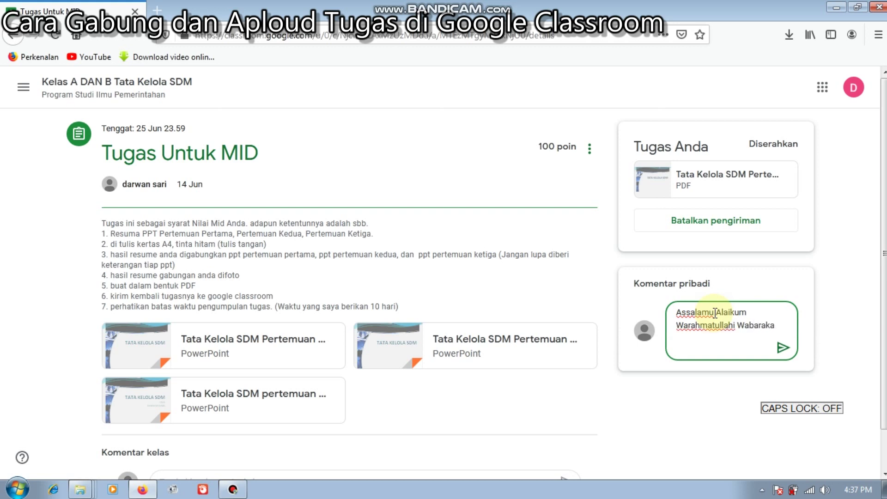
pyautogui.write('tuh,')
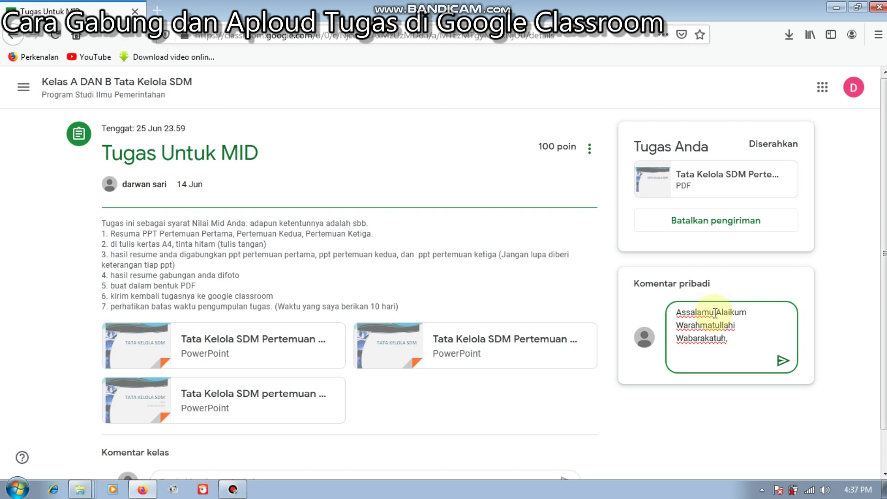
pyautogui.press('BackSpace')
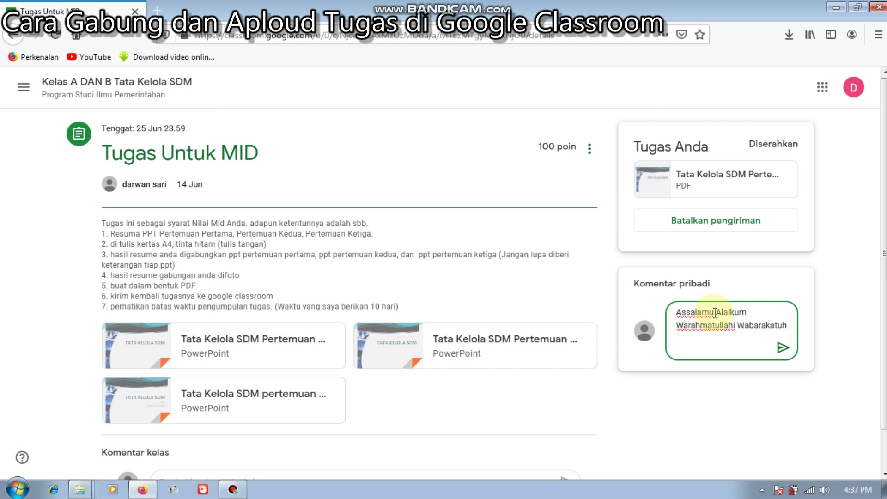
pyautogui.write('. s')
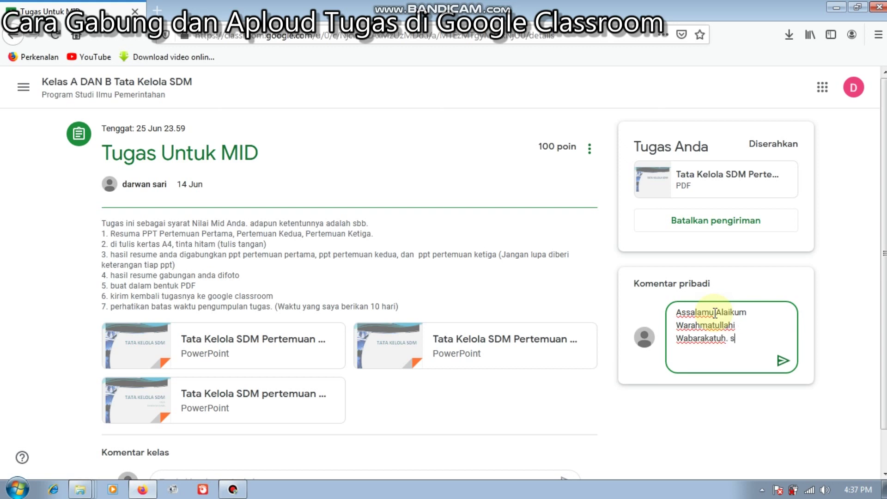
pyautogui.write('aya atas nama Karmila')
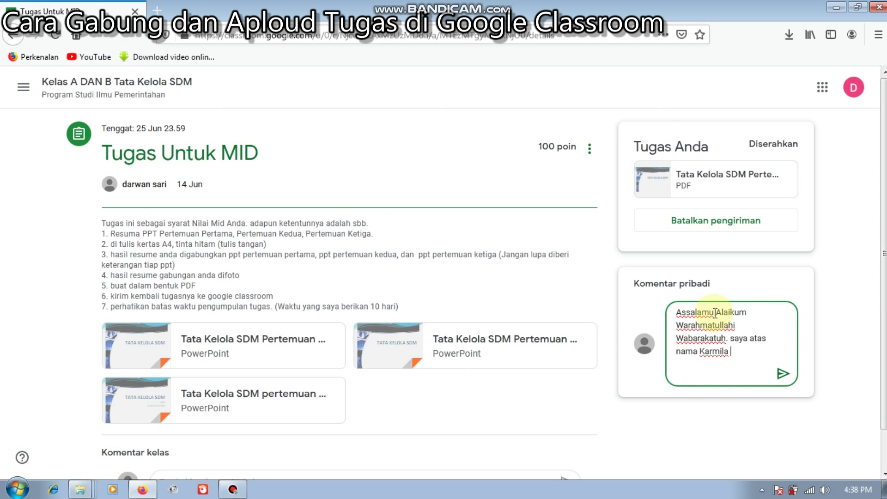
pyautogui.press('capslock')
pyautogui.write('NIM')
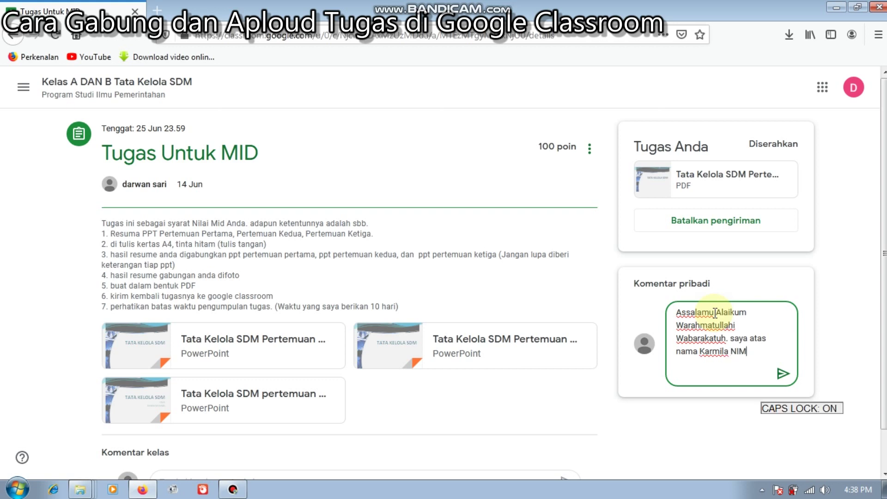
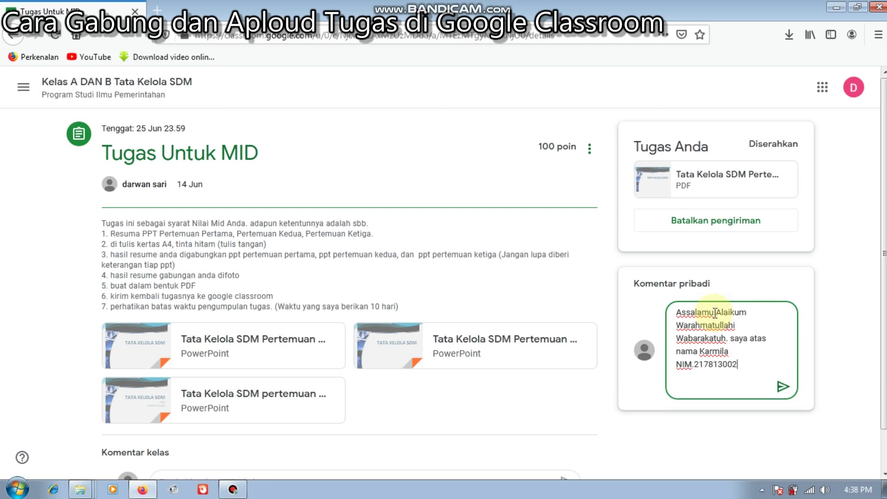
pyautogui.click(804, 379)
# Send the drafted private comment to the teacher
pyautogui.scroll(-1, 804, 379)
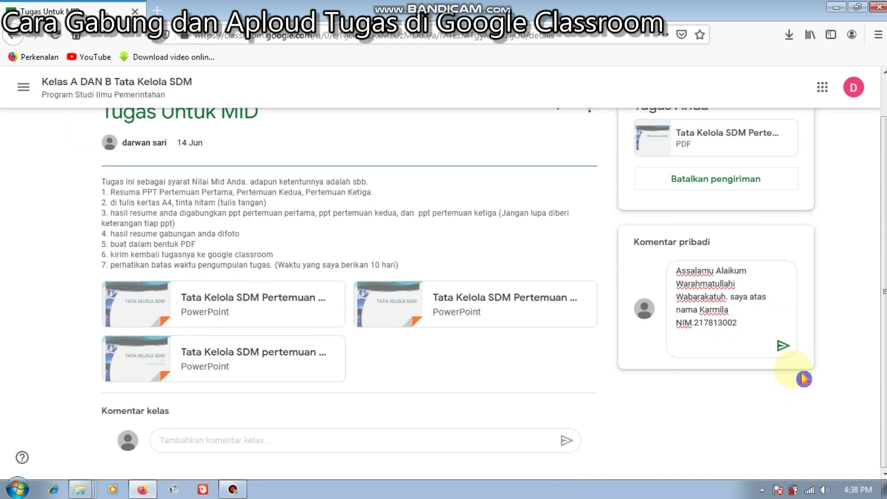
pyautogui.click(783, 346)
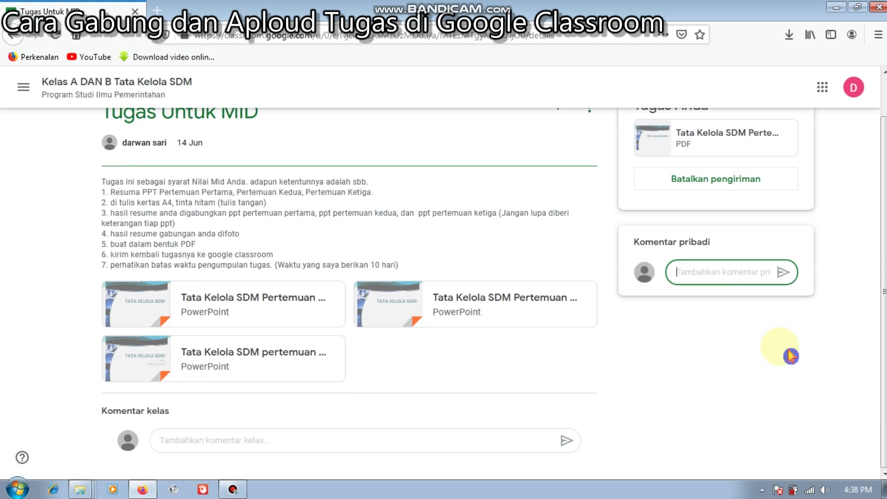